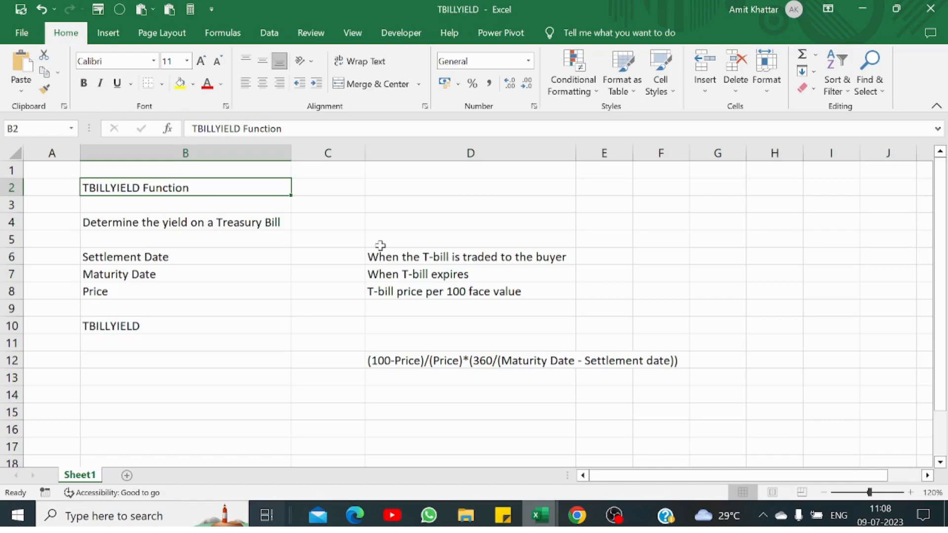
- Enter settlement date =DATE(2023,2,12) in C6, maturity =DATE(2023,6,12) in C7 and price 97 in C8
left_click(324, 256)
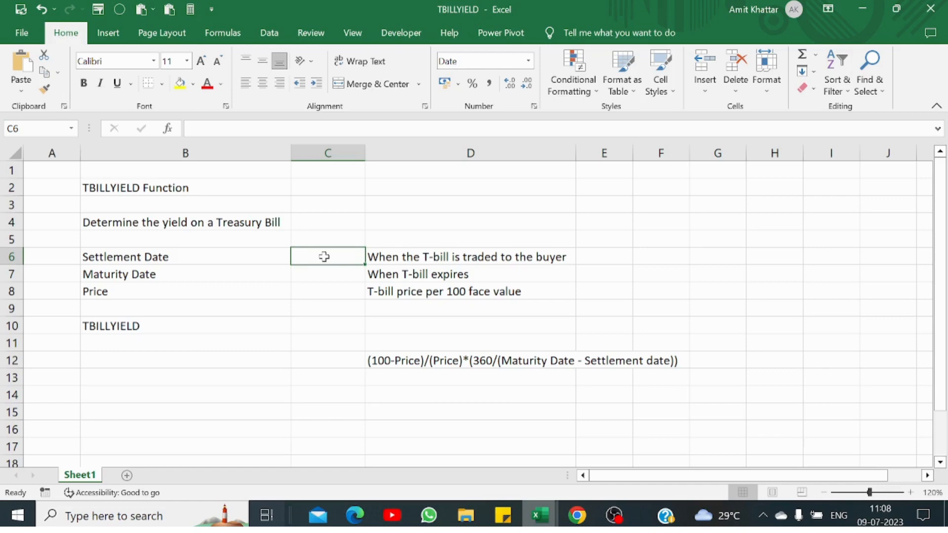
type("=date")
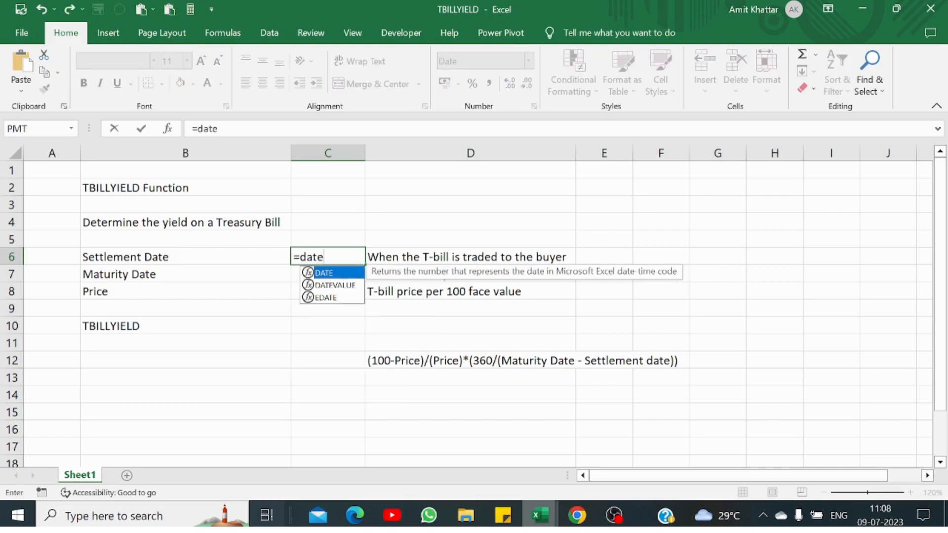
type("(")
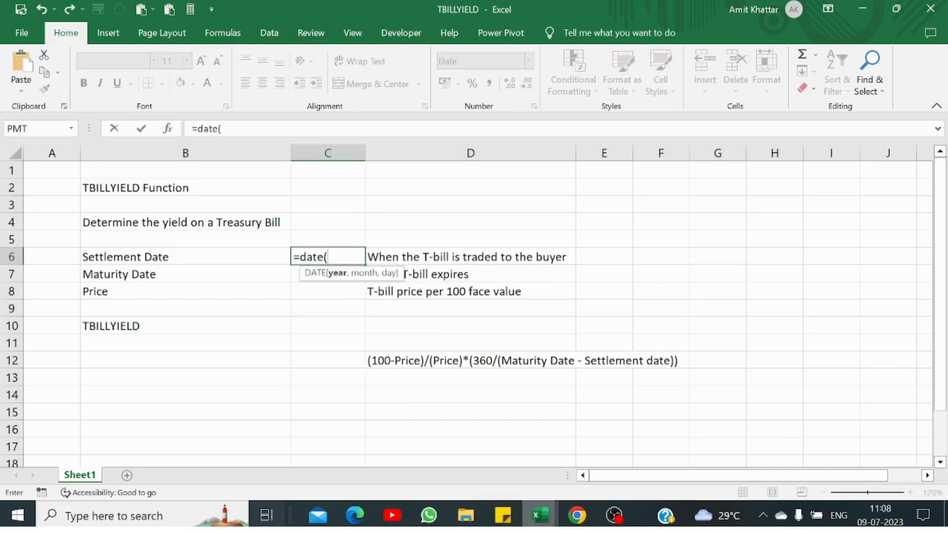
type("2023,2")
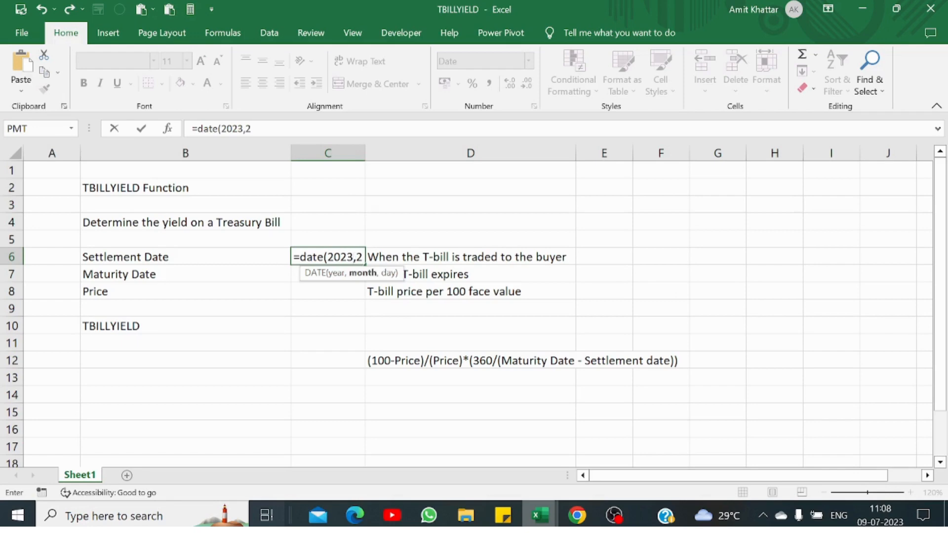
type(",1")
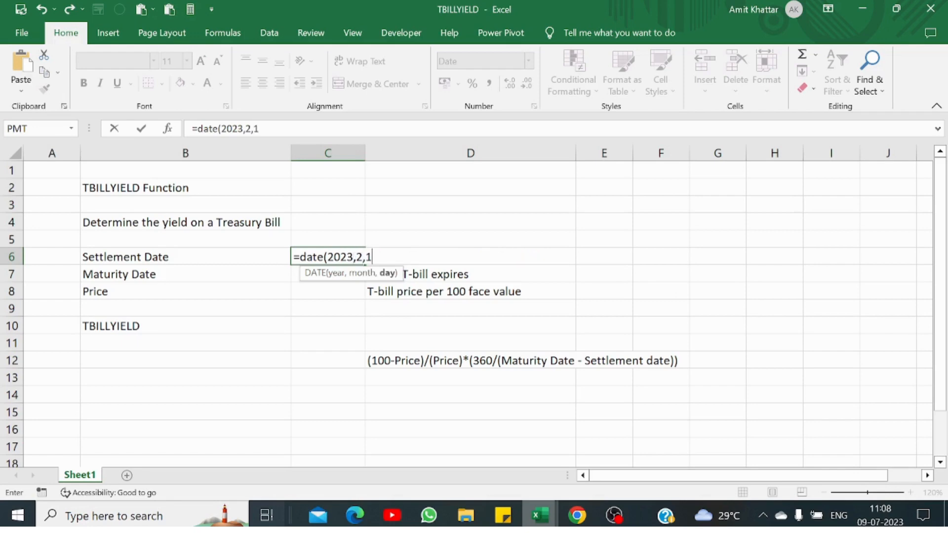
type("2)")
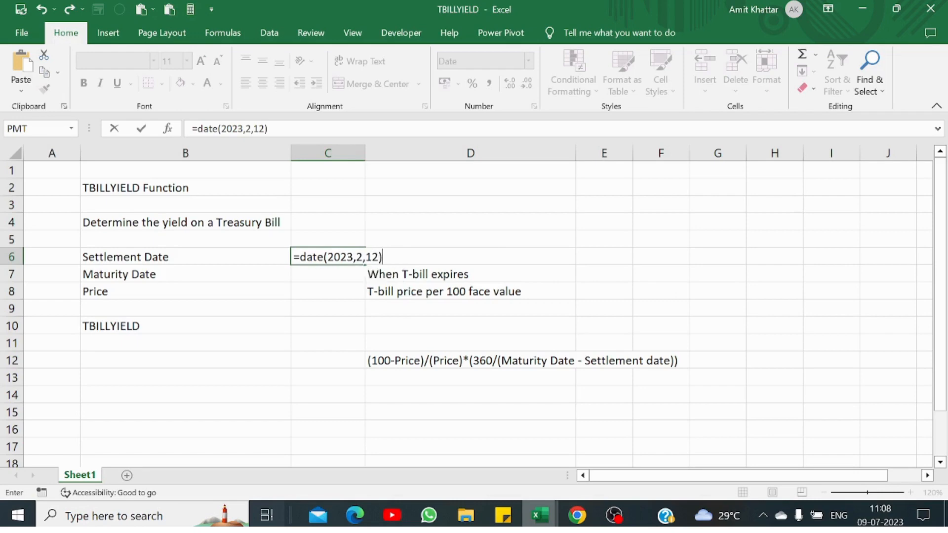
key("Return")
type("=")
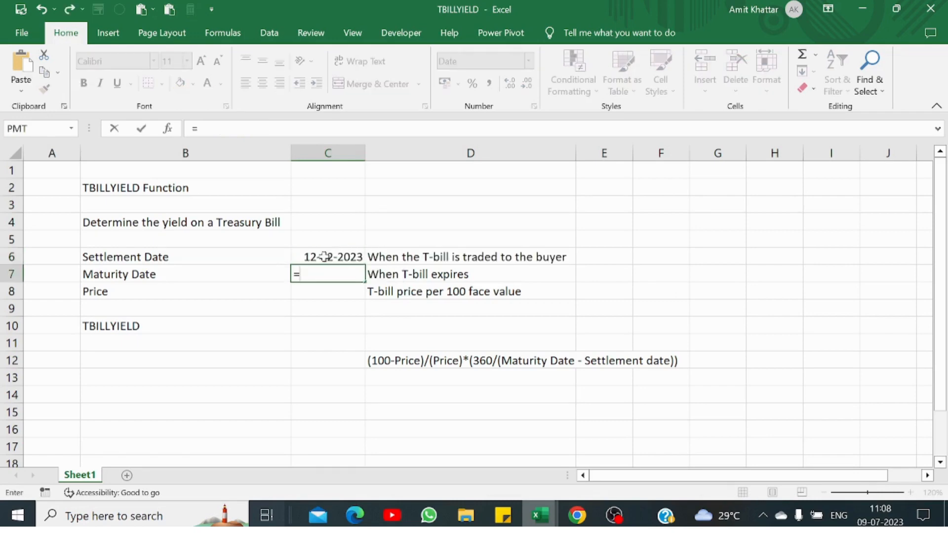
type("date")
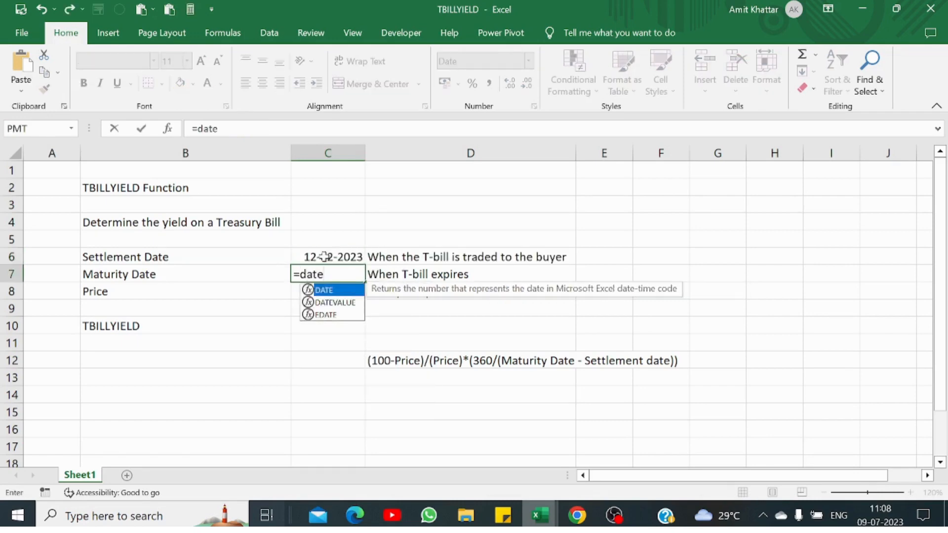
type("(2")
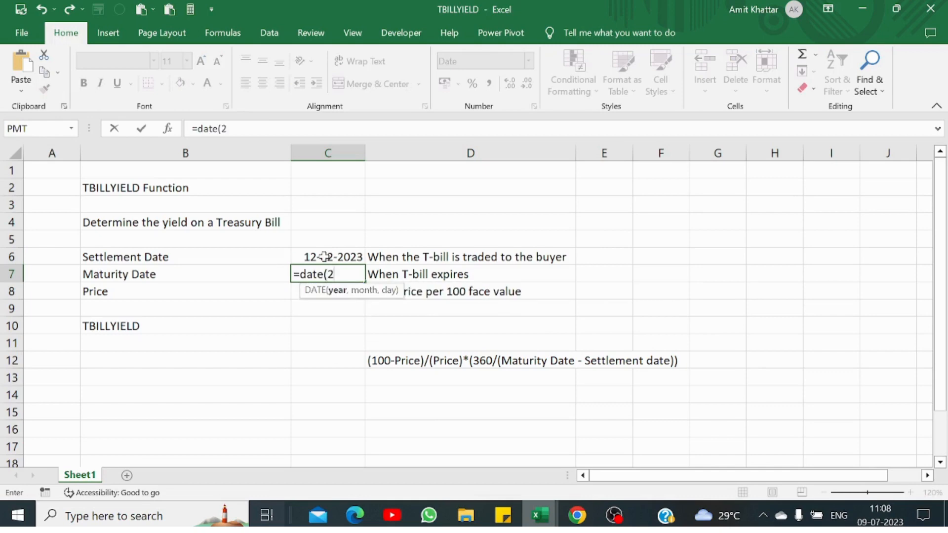
type("023,")
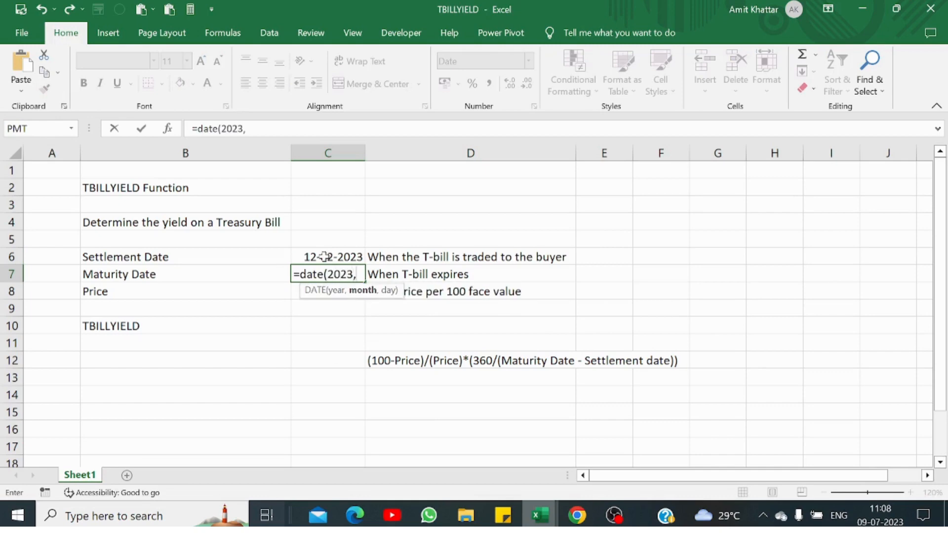
type("6,12")
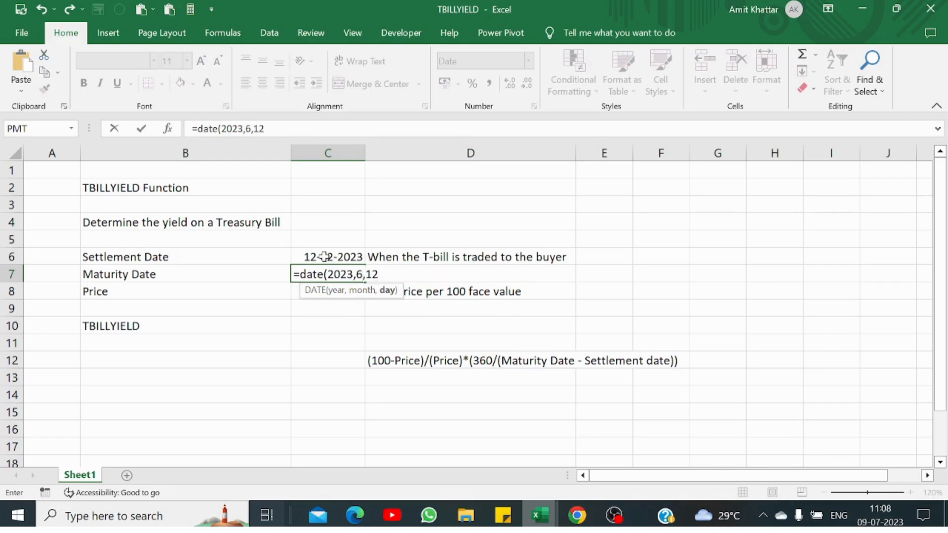
type(")")
key("Return")
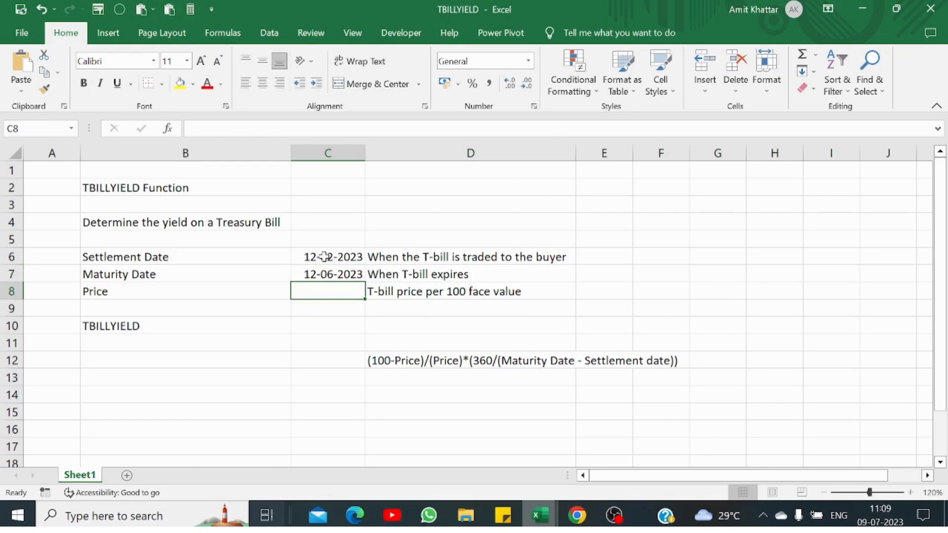
type("97")
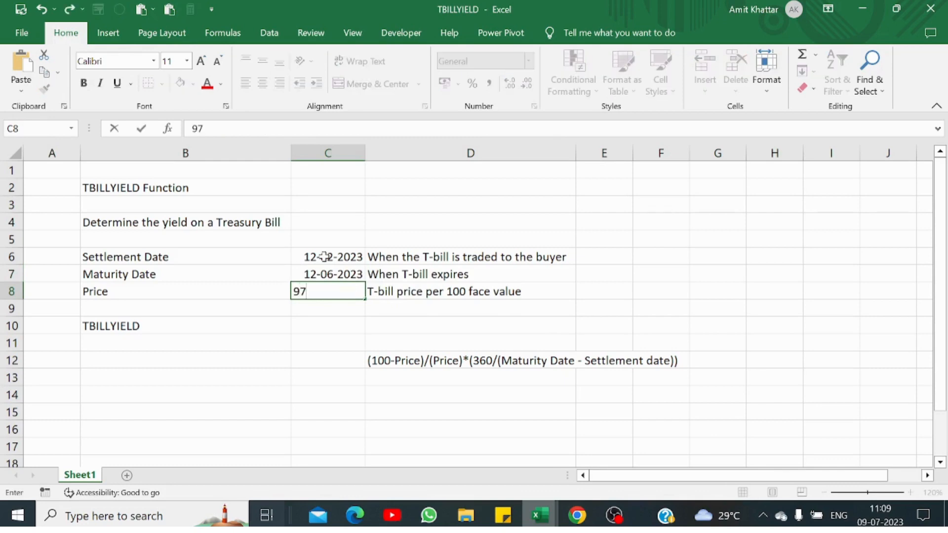
key("Return")
key("Return")
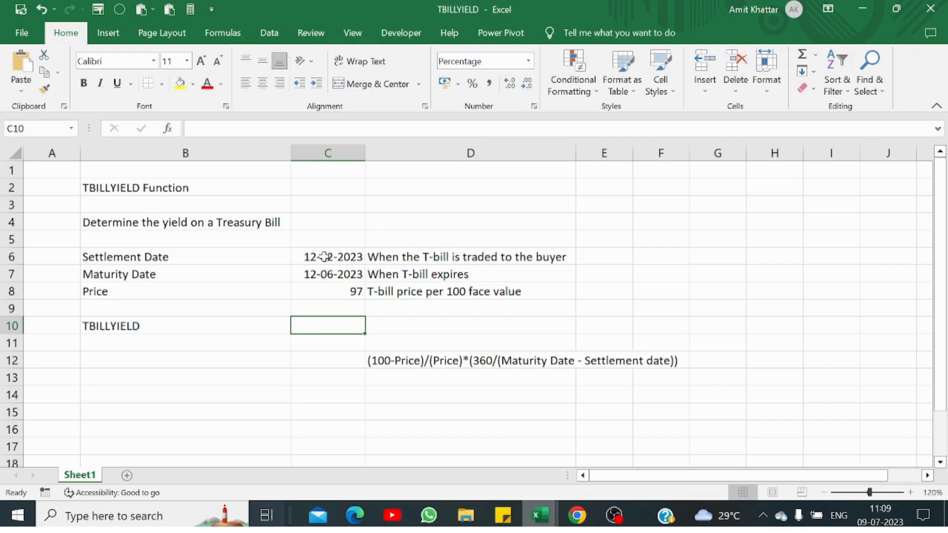
- Enter =TBILLYIELD(C6,C7,C8) in C10 and check that it returns 9.28%
type("=")
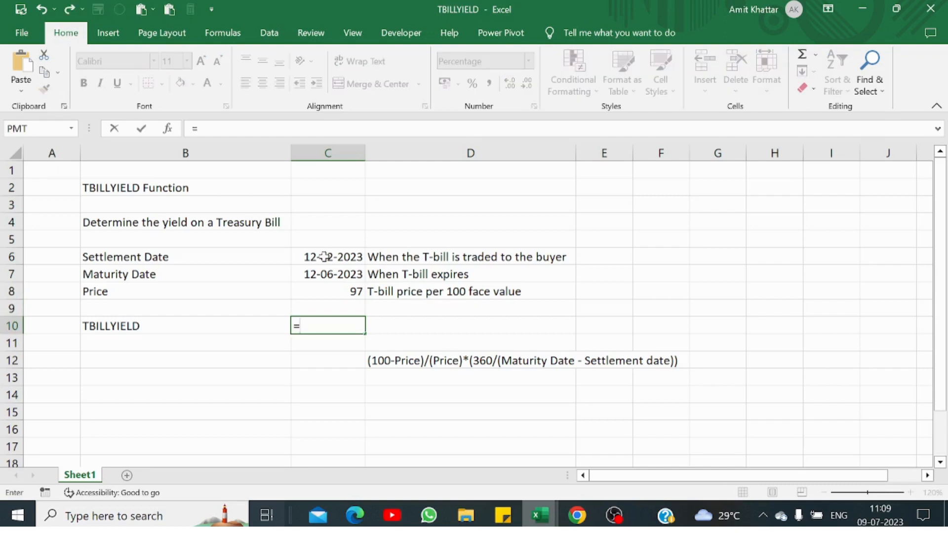
type("tbi")
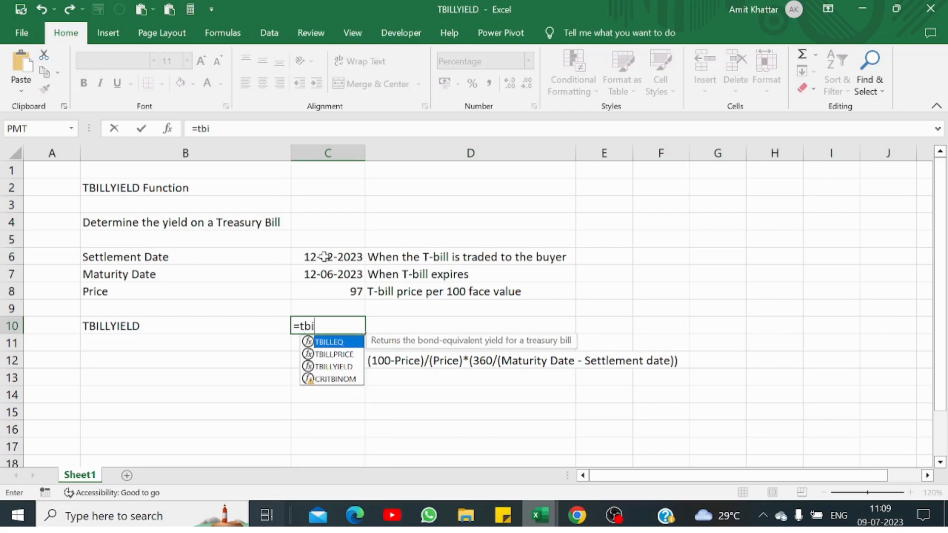
type("llyield")
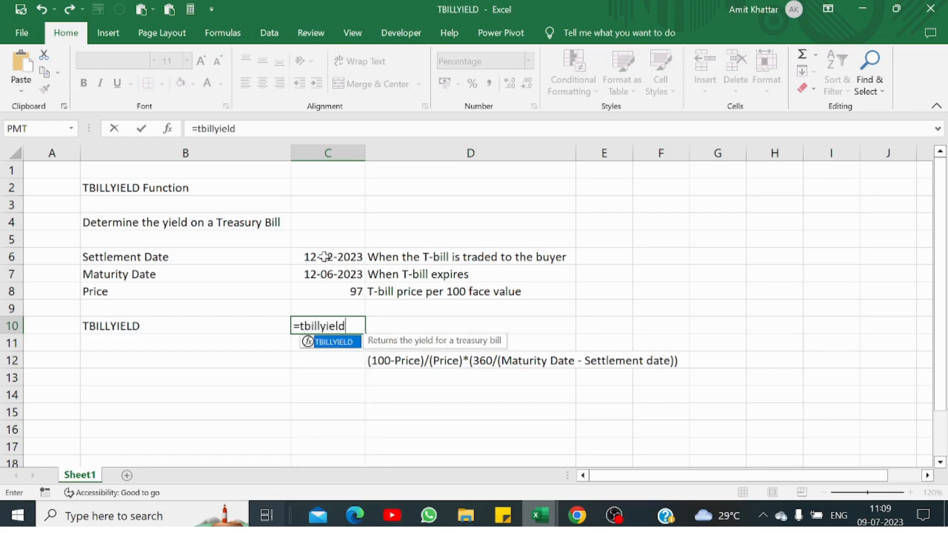
type("(")
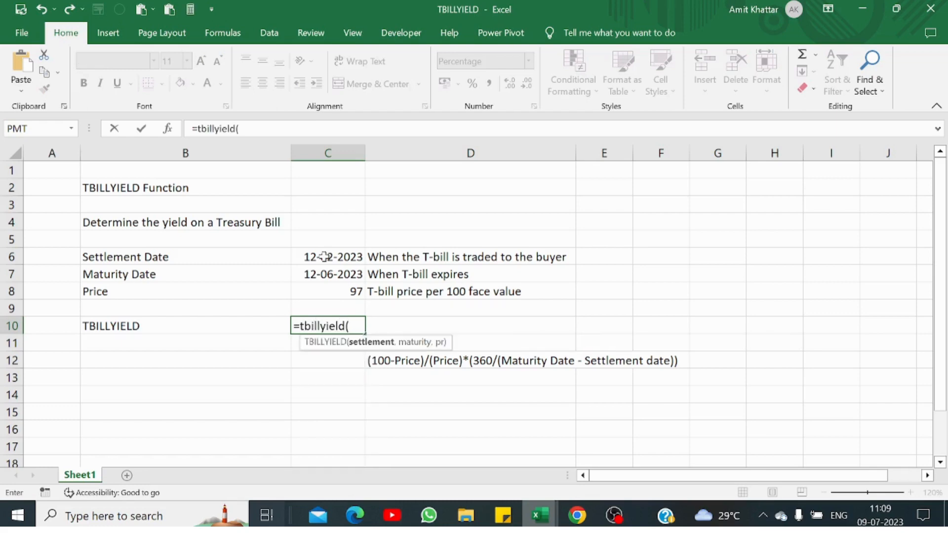
left_click(339, 256)
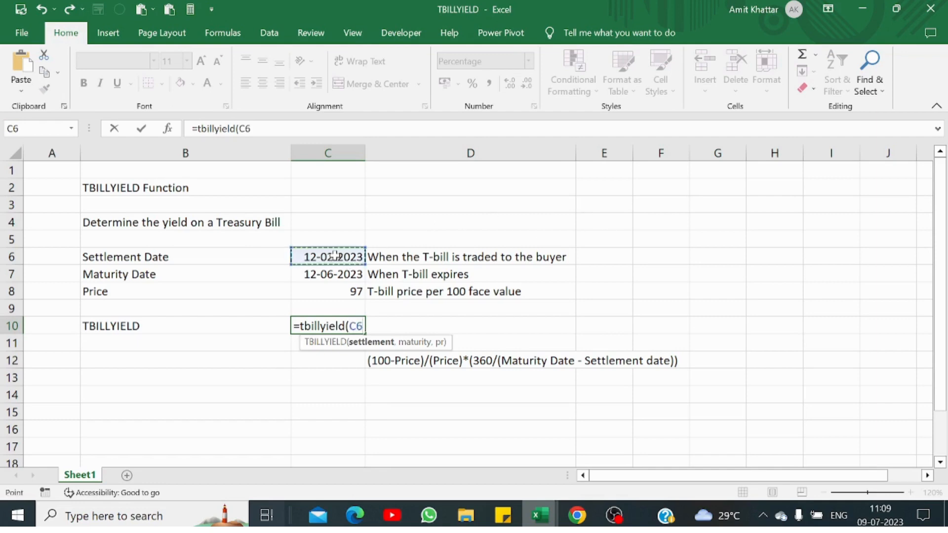
type(",")
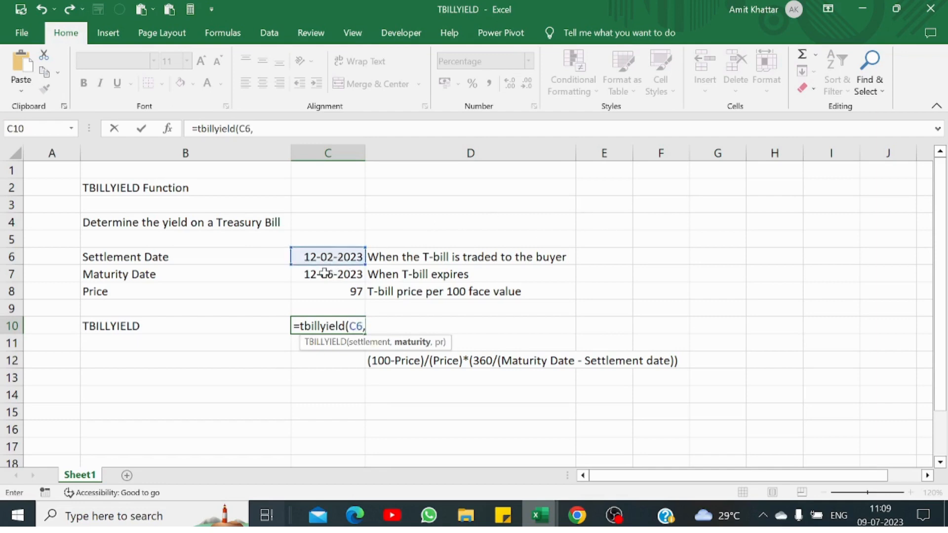
type(",")
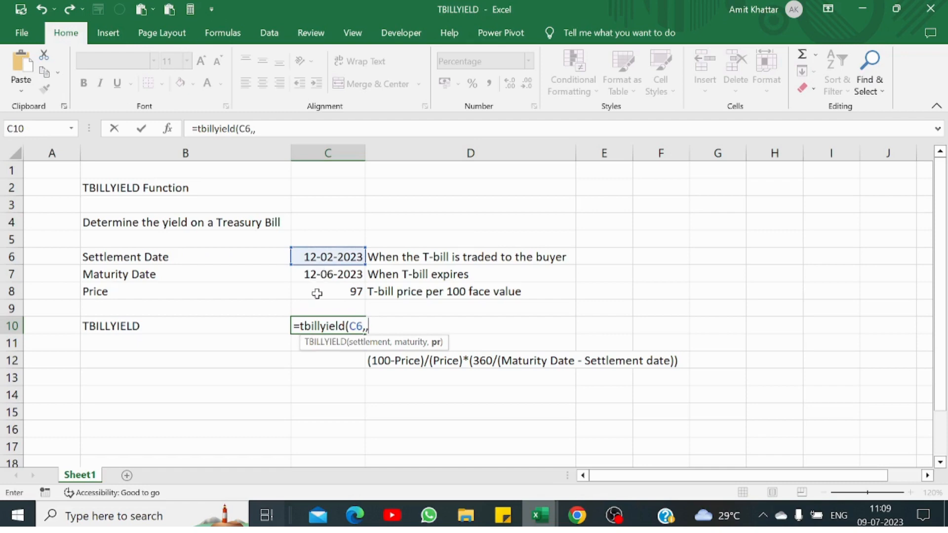
key("BackSpace")
left_click(324, 272)
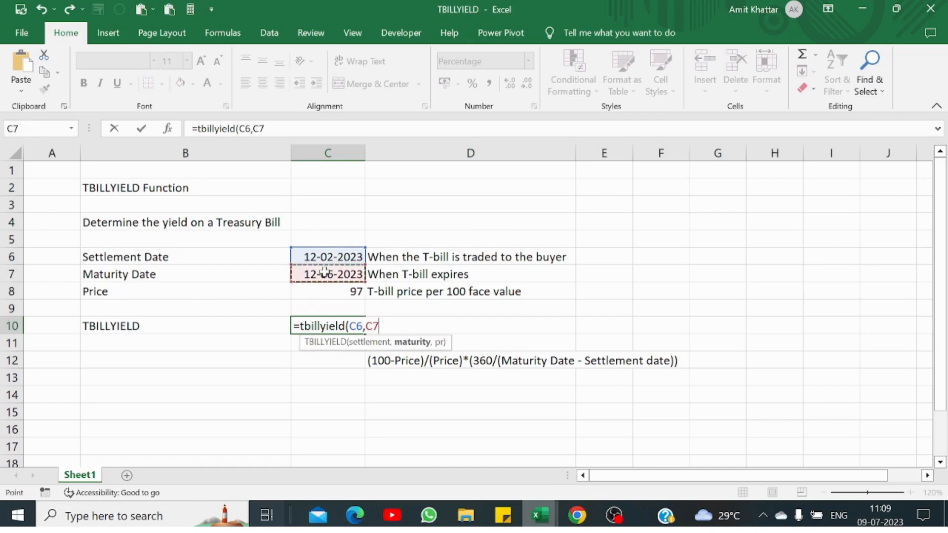
type(",")
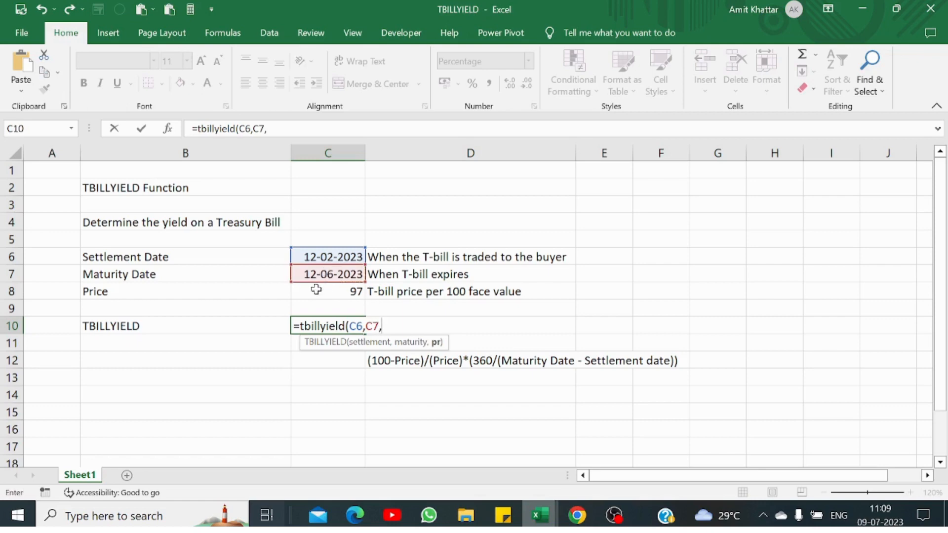
left_click(316, 290)
type(")")
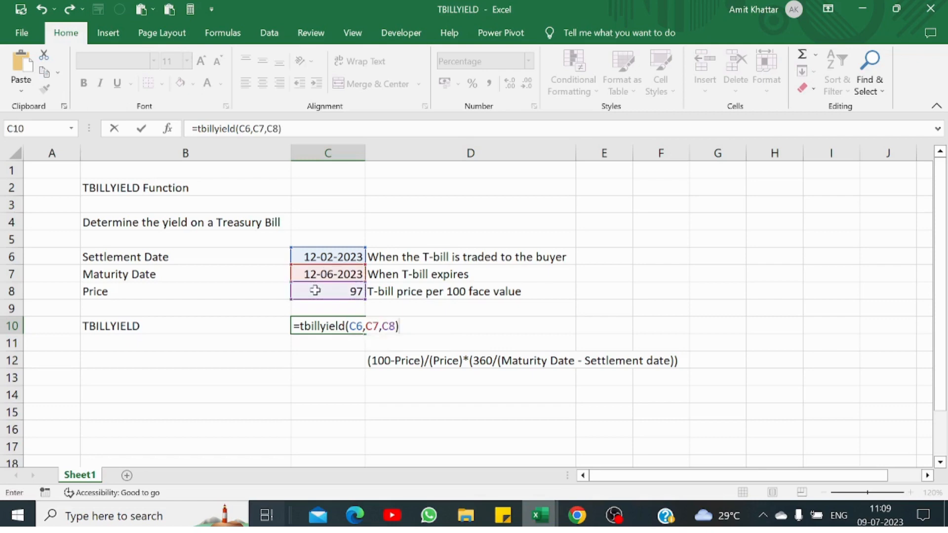
key("Return")
key("Up")
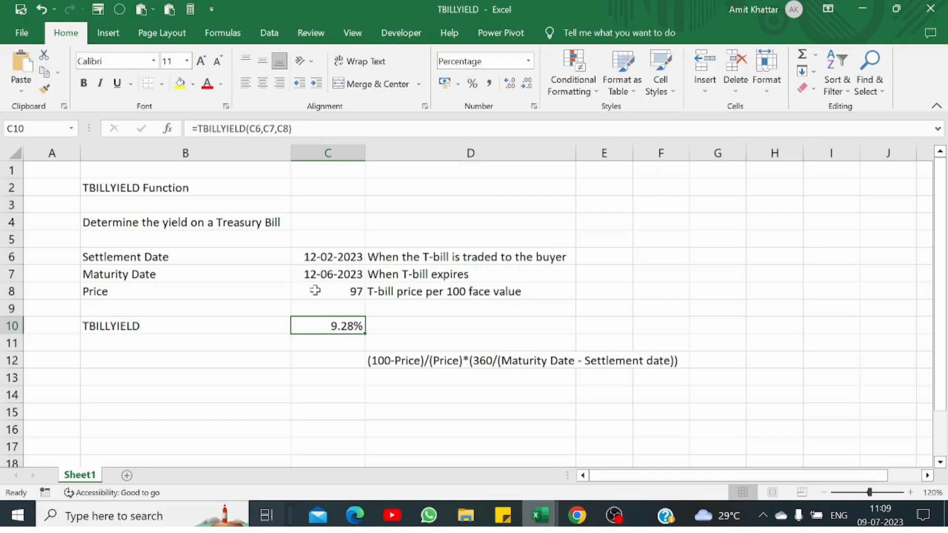
- In C12, start the manual yield formula as (100-C8) divided by the price C8
key("Down")
key("Down")
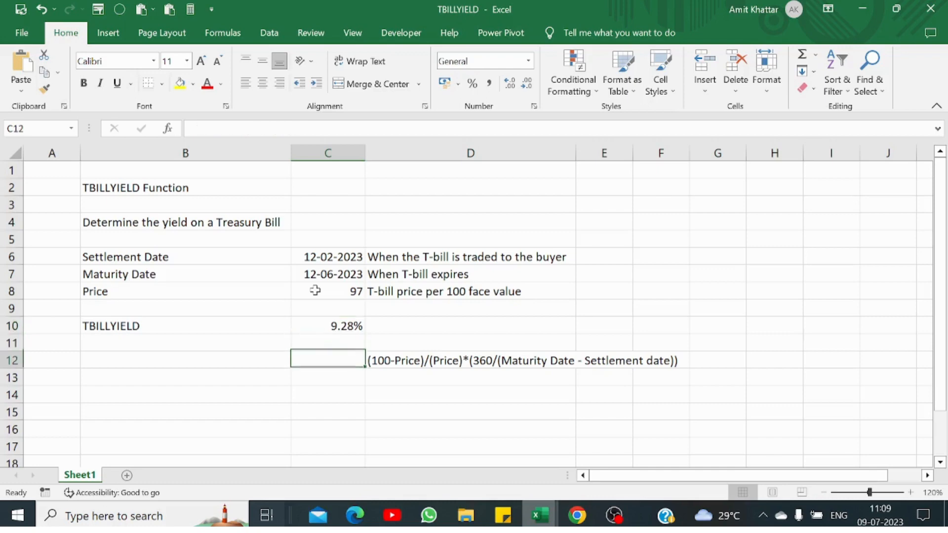
key("Right")
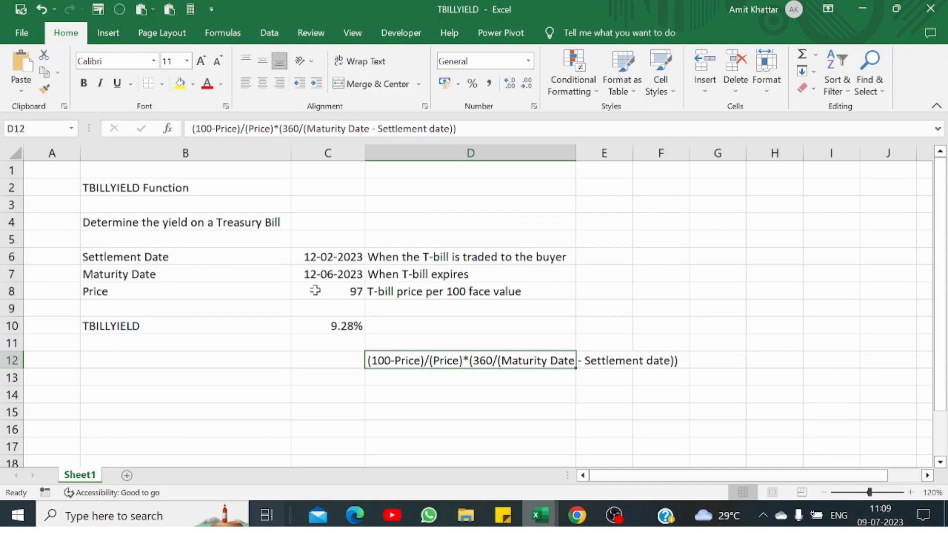
left_click(313, 365)
type("=")
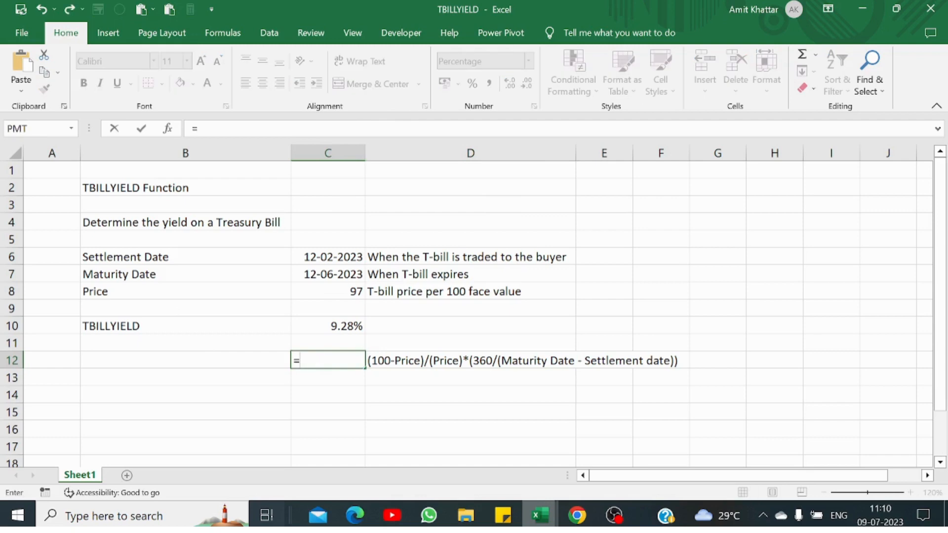
type("(100-")
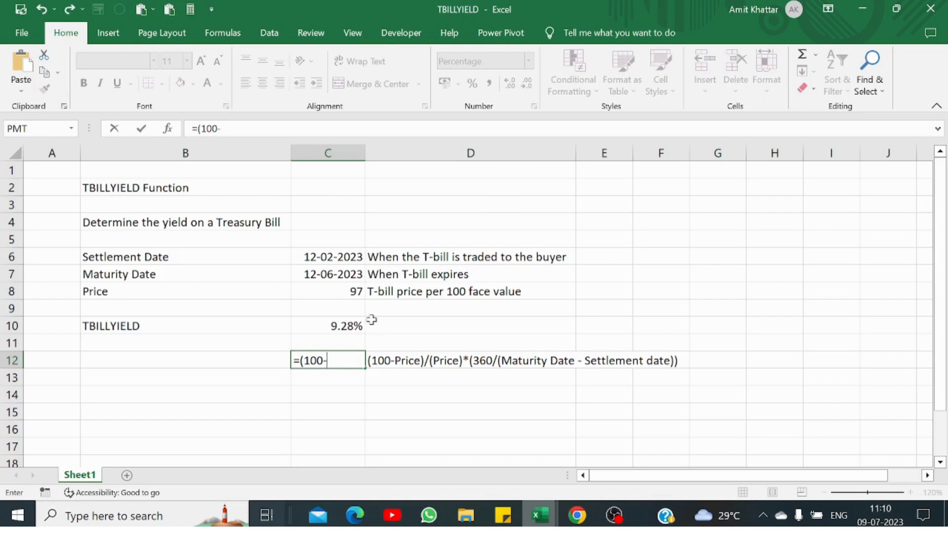
left_click(335, 291)
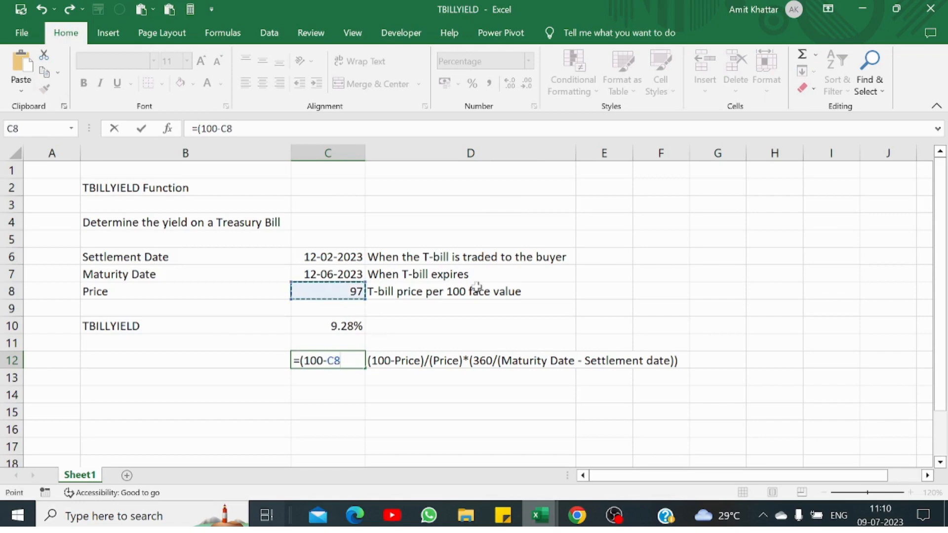
type(")/")
left_click(338, 294)
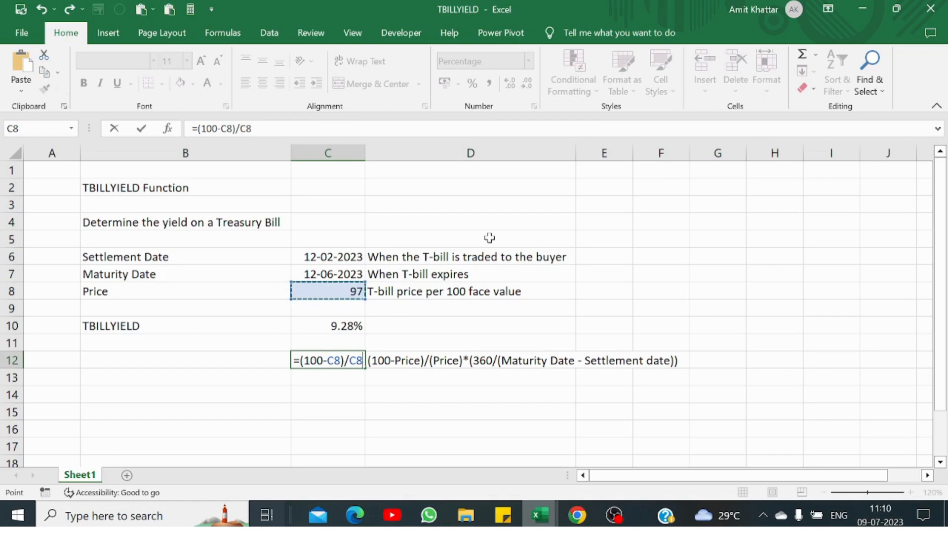
key("Left")
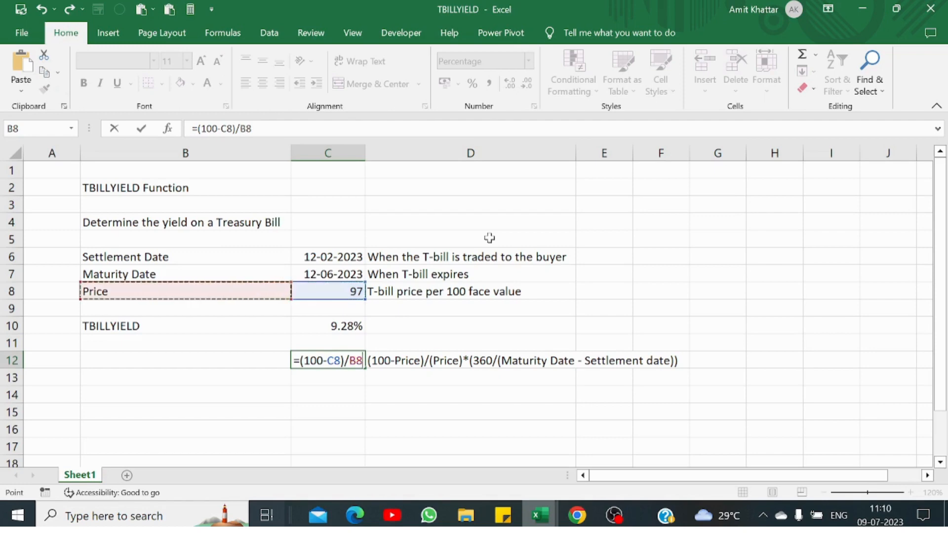
key("Right")
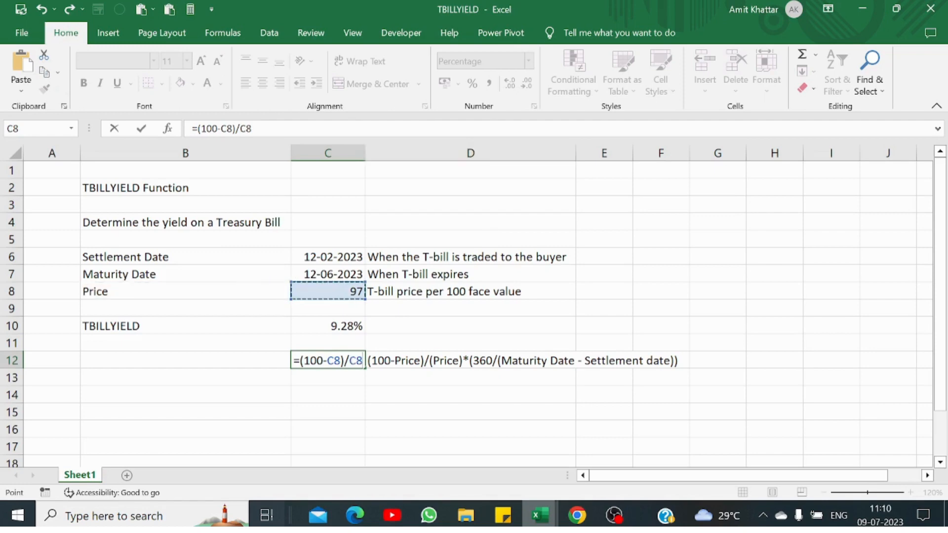
- Complete C12 as =(100-C8)/(C8)*(360/(C7-C6)), fixing brackets, so it returns 9.28%
key("F2")
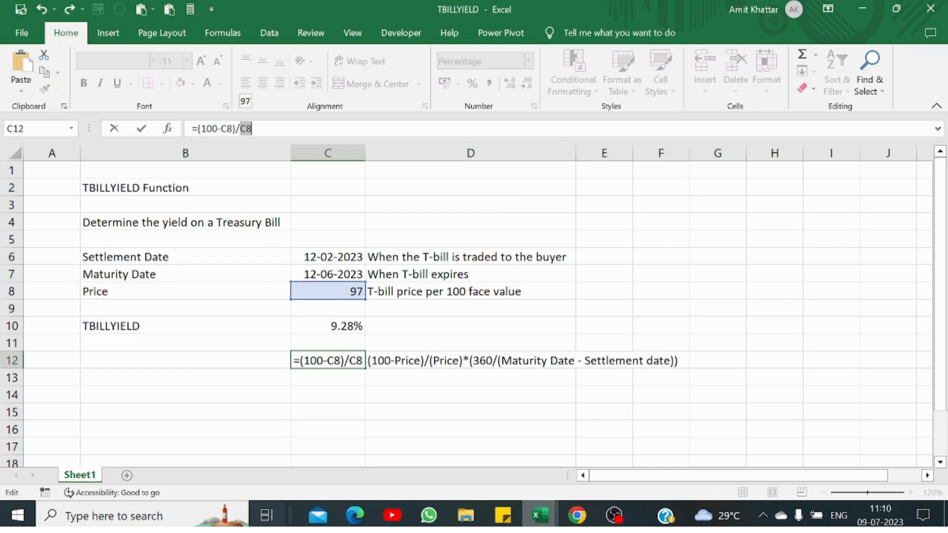
key("Right")
type("(C8")
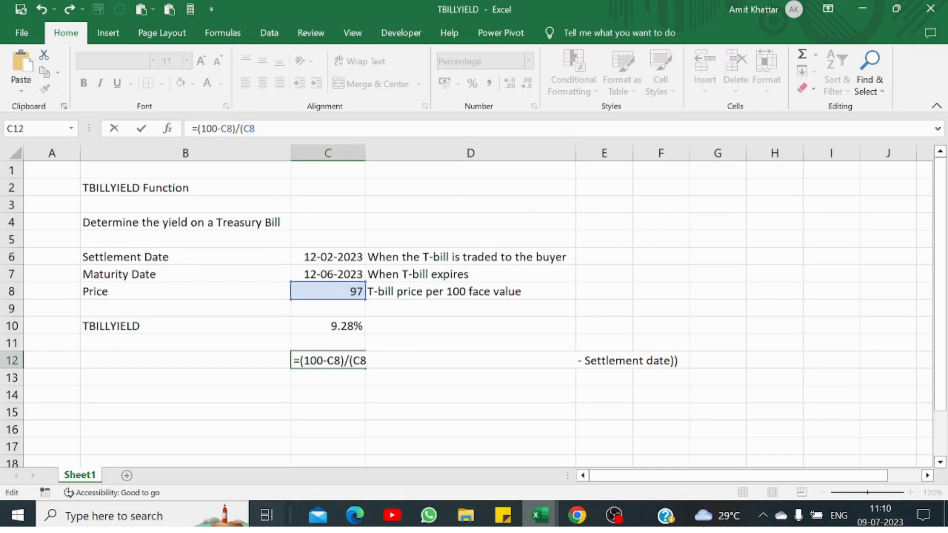
type(")*360/")
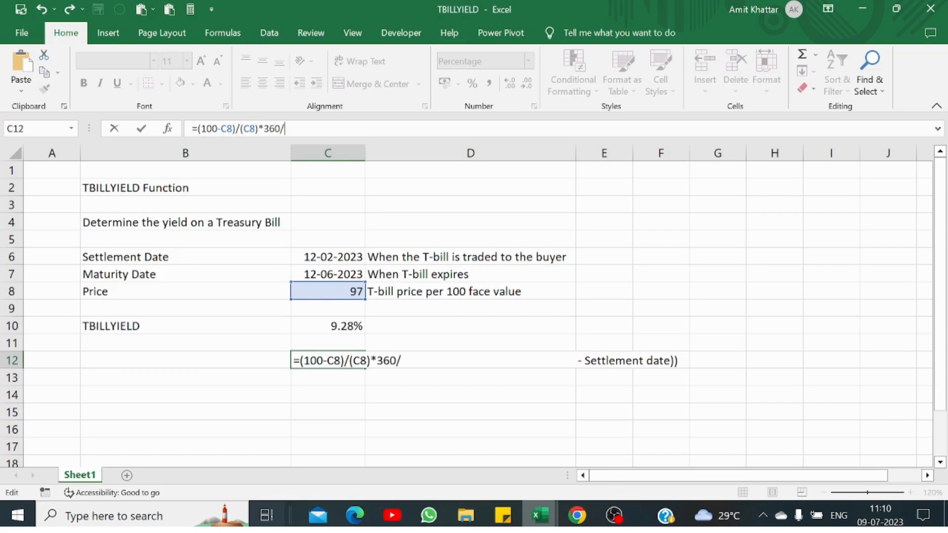
type("(")
left_click(311, 273)
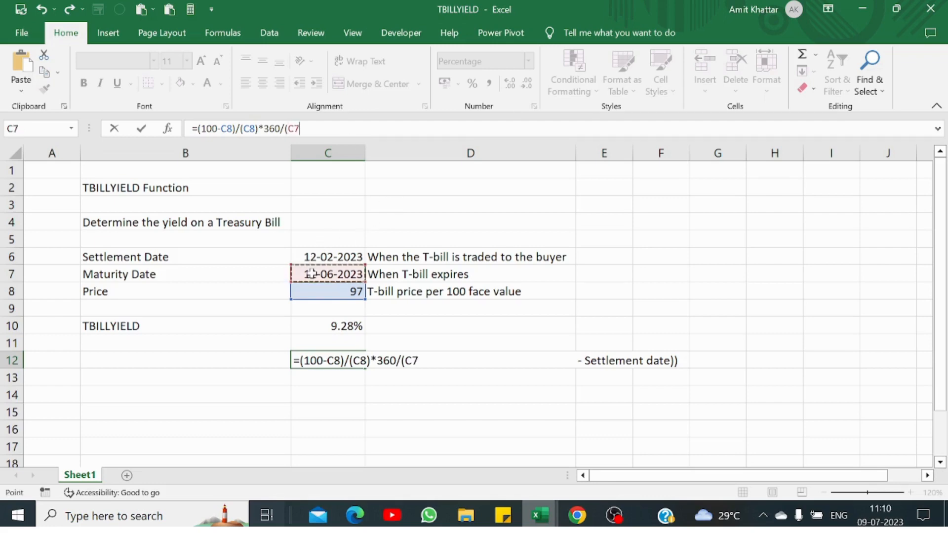
type("-")
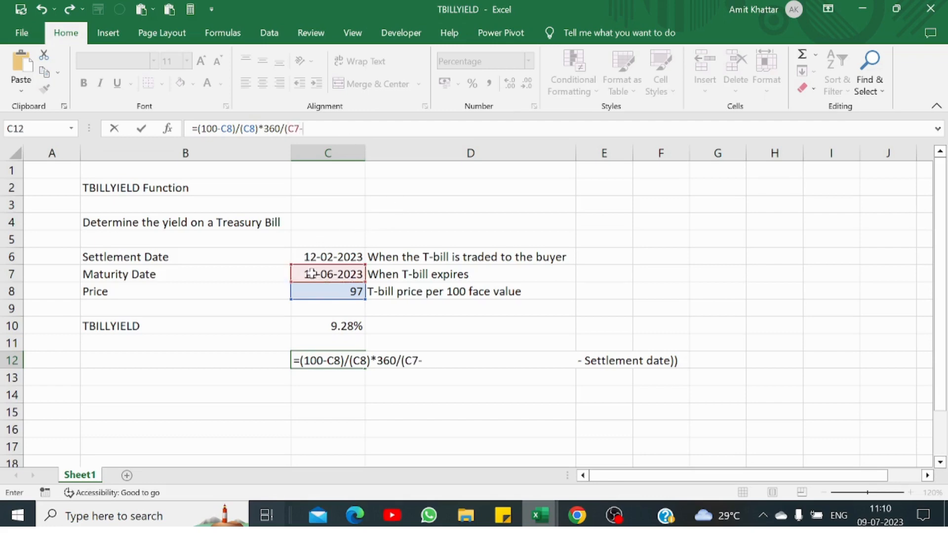
left_click(353, 254)
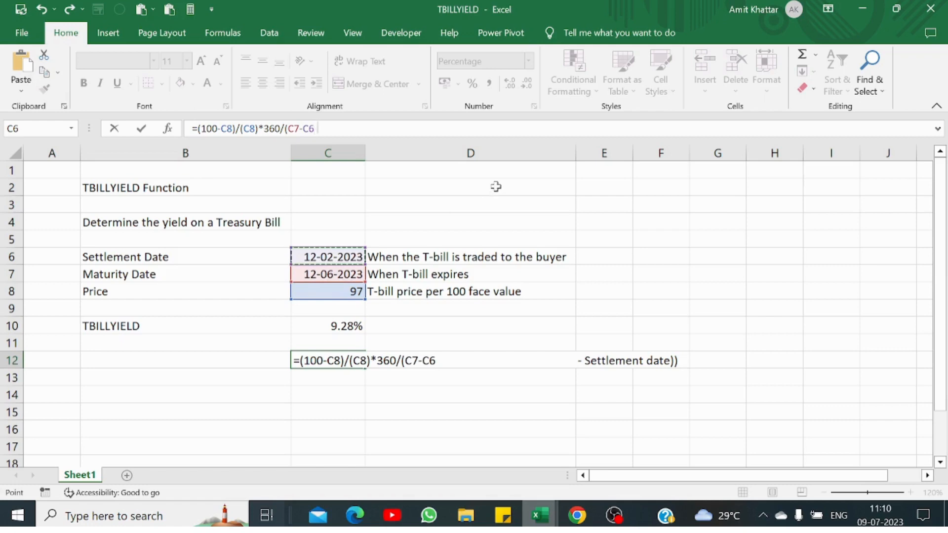
type(")")
left_click(263, 129)
type("(C8")
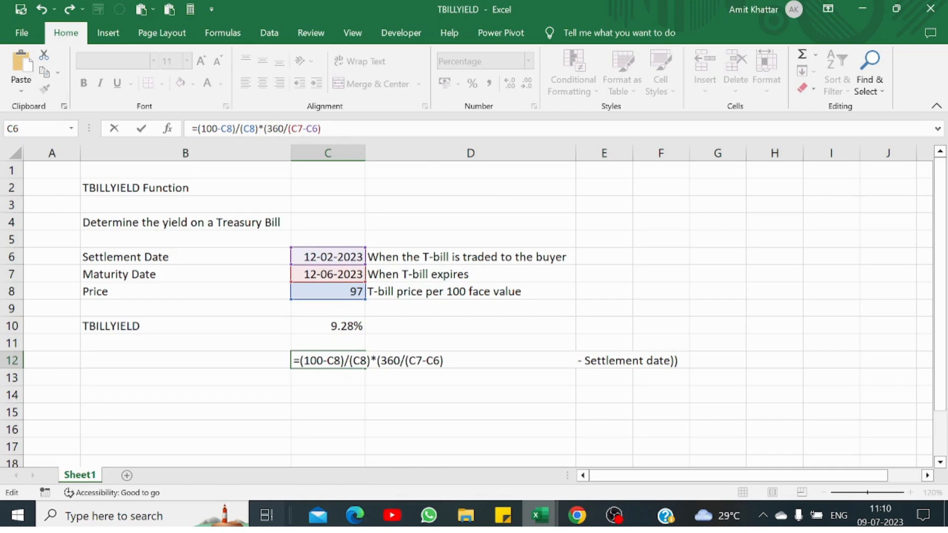
type(")")
key("Return")
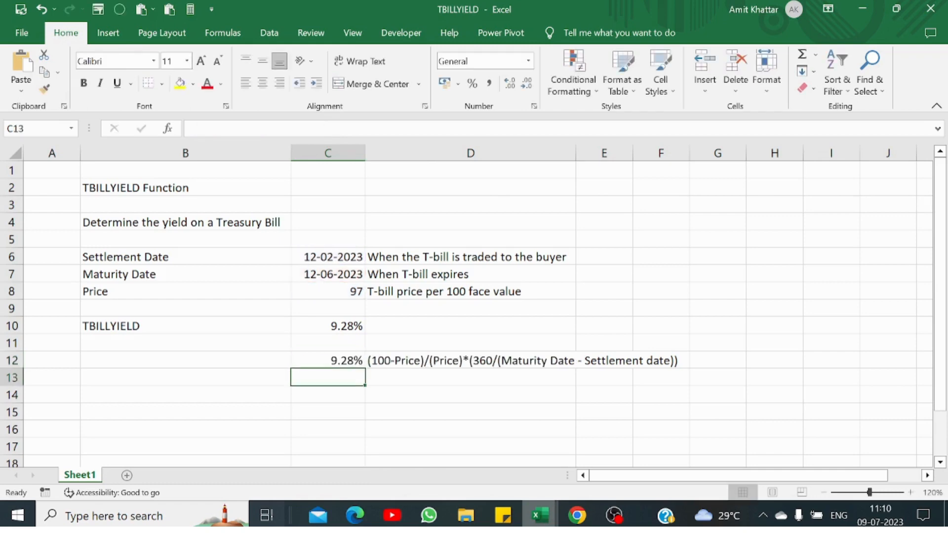
left_click(327, 361)
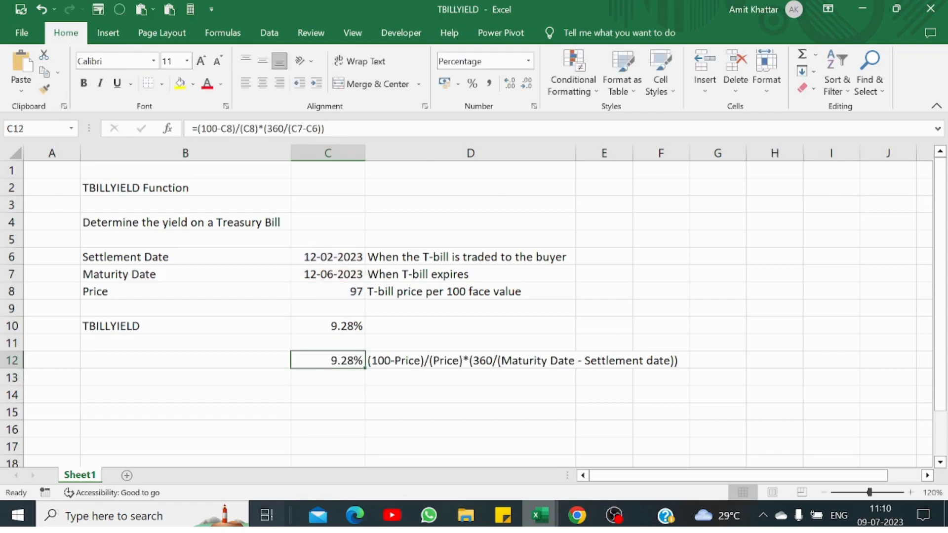